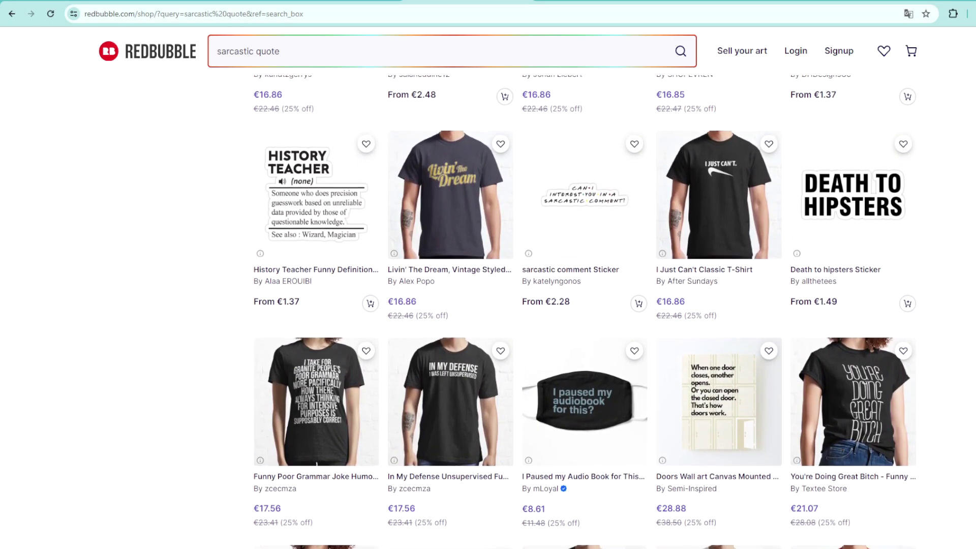
- Browse the Redbubble search results for "sarcastic quote" and examine the text-based shirt and sticker designs
scroll(585, 304, "down", 1)
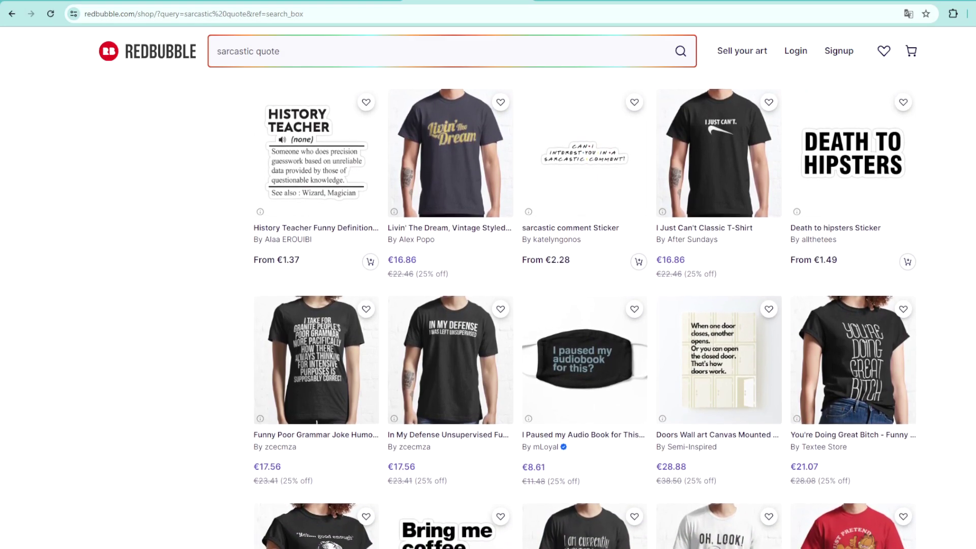
scroll(585, 305, "down", 1)
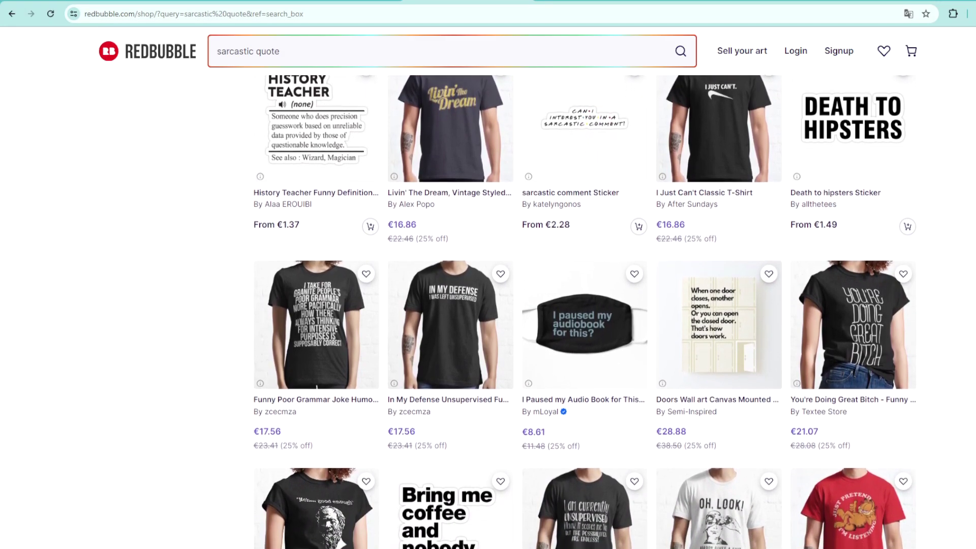
scroll(584, 304, "down", 1)
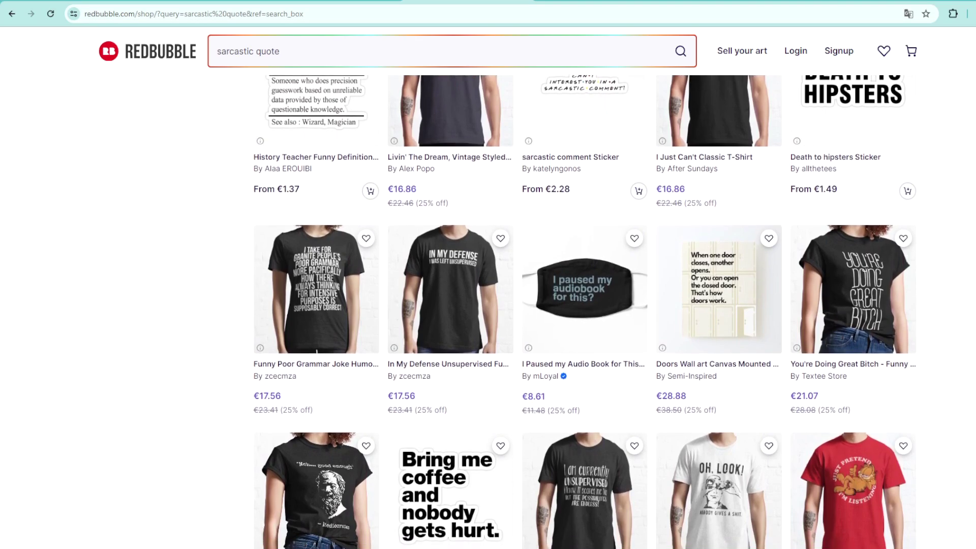
scroll(584, 305, "down", 2)
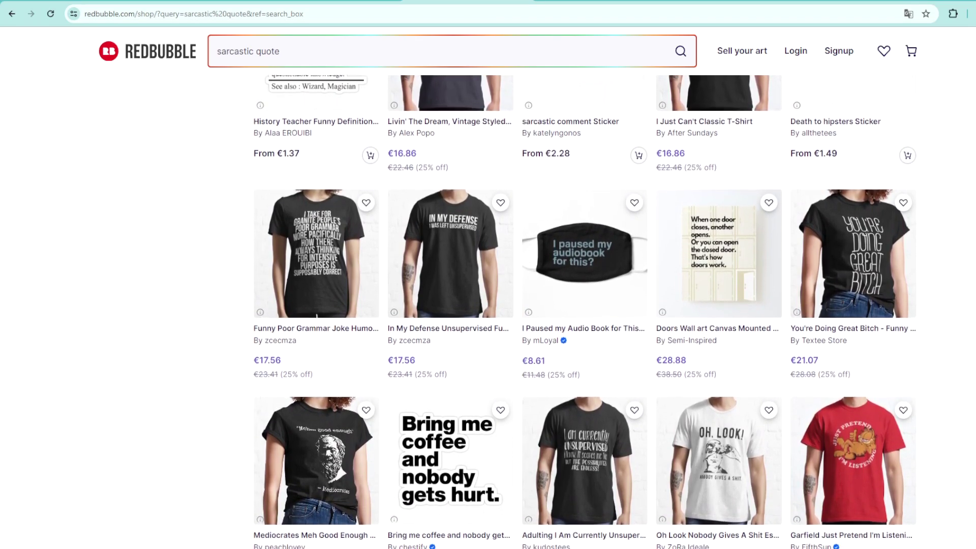
scroll(585, 305, "down", 1)
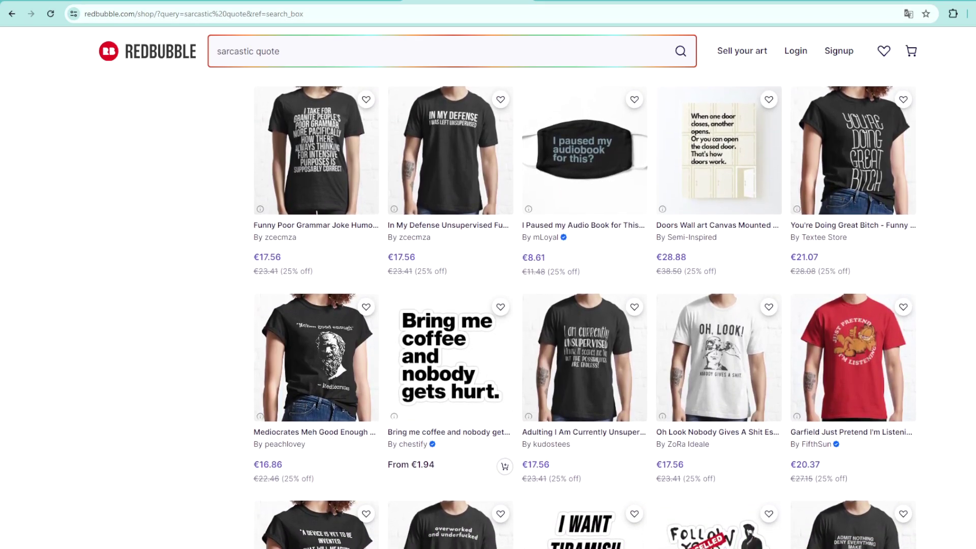
scroll(584, 305, "down", 1)
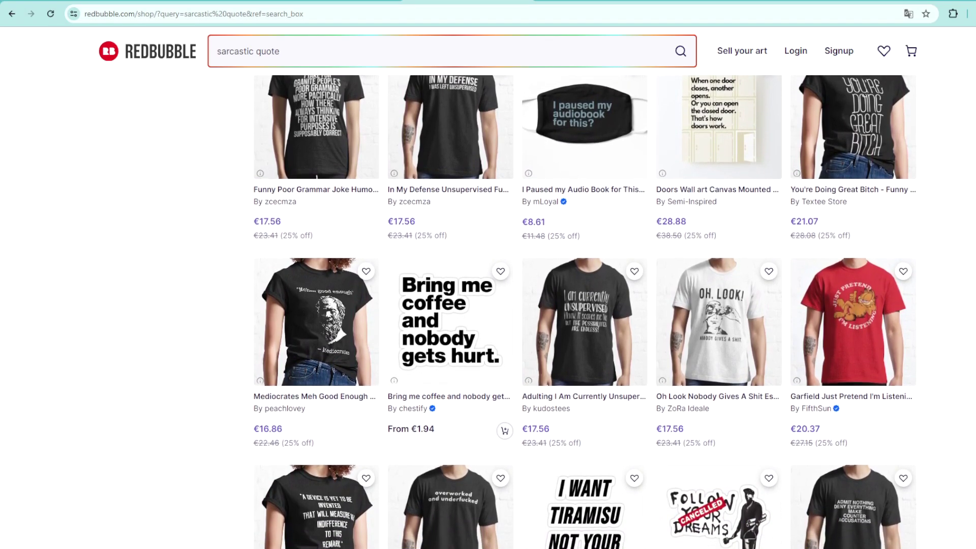
scroll(584, 305, "down", 2)
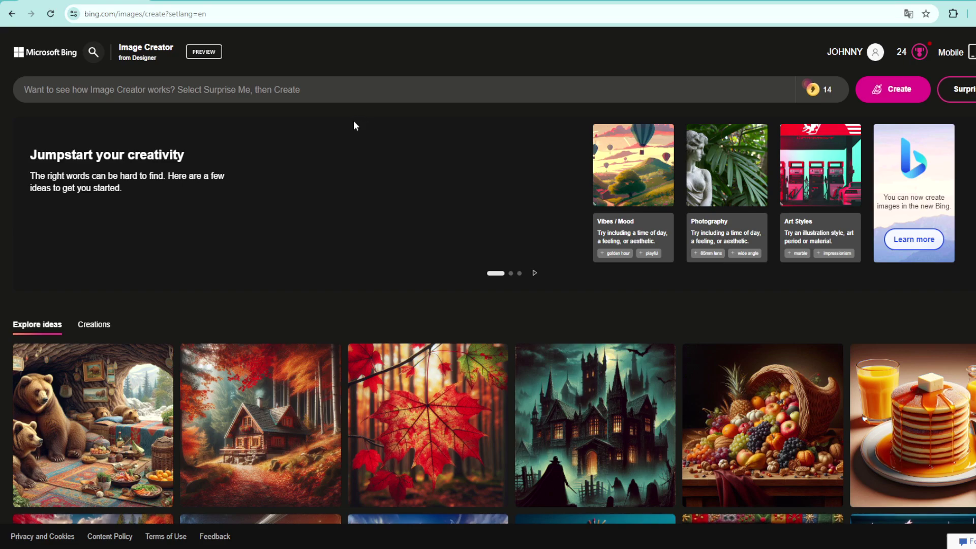
- Generate images in Bing Image Creator from the prompt: retro vintage handwritten text "Summer Vibes", white background
left_click(306, 89)
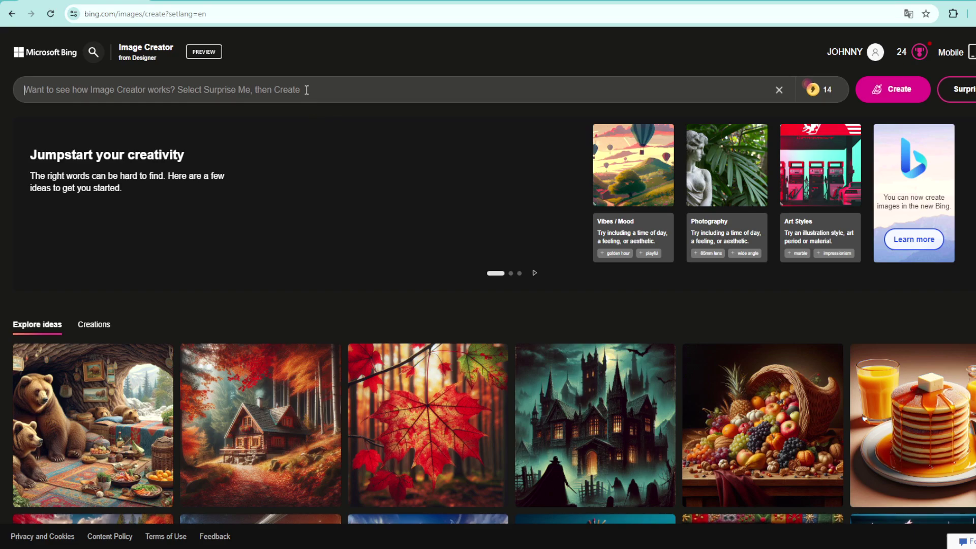
type("retro")
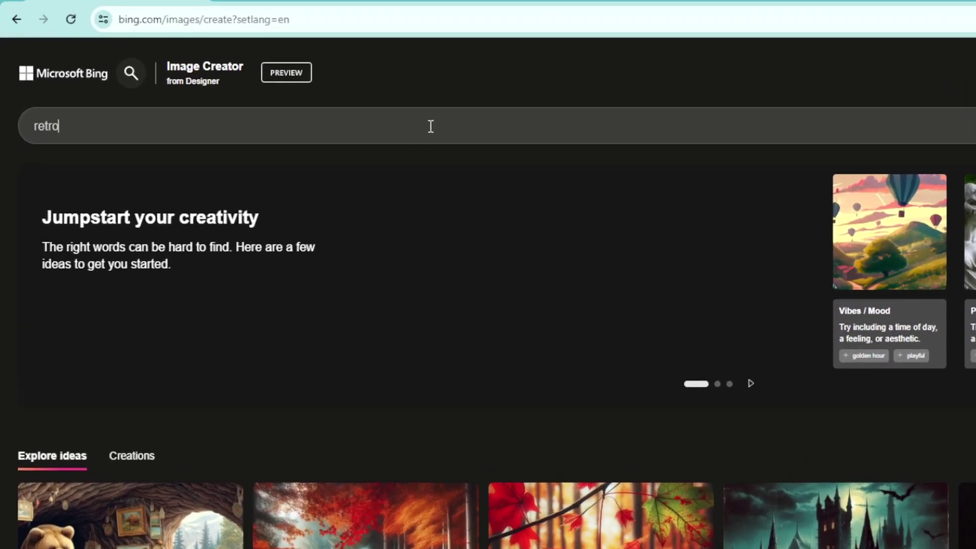
type(" v")
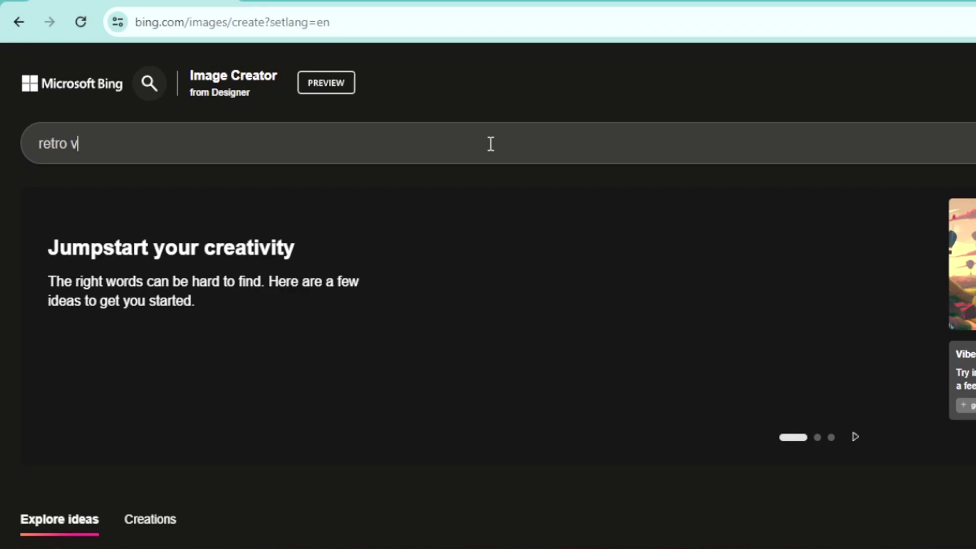
type("intage handw")
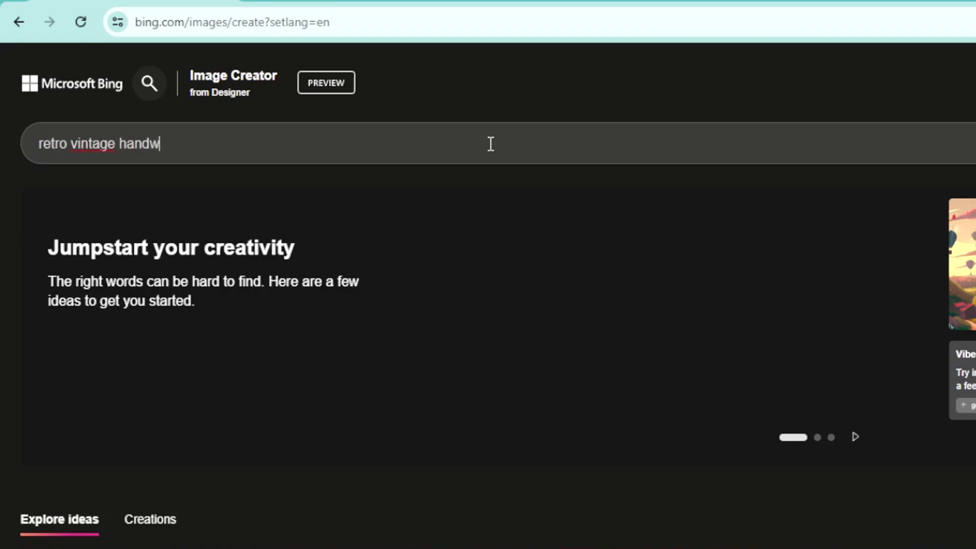
type("ritten text \"")
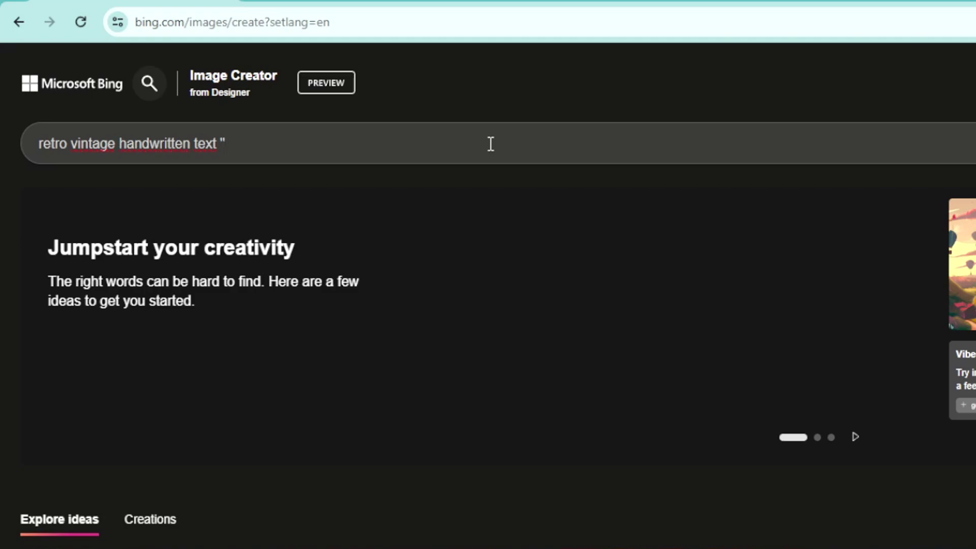
type("Summer Vibes\"")
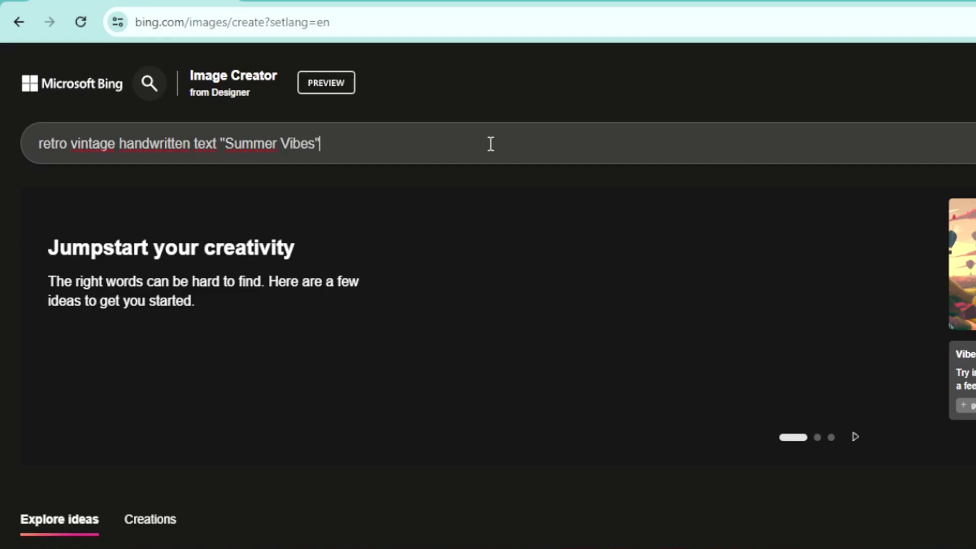
type(", white background")
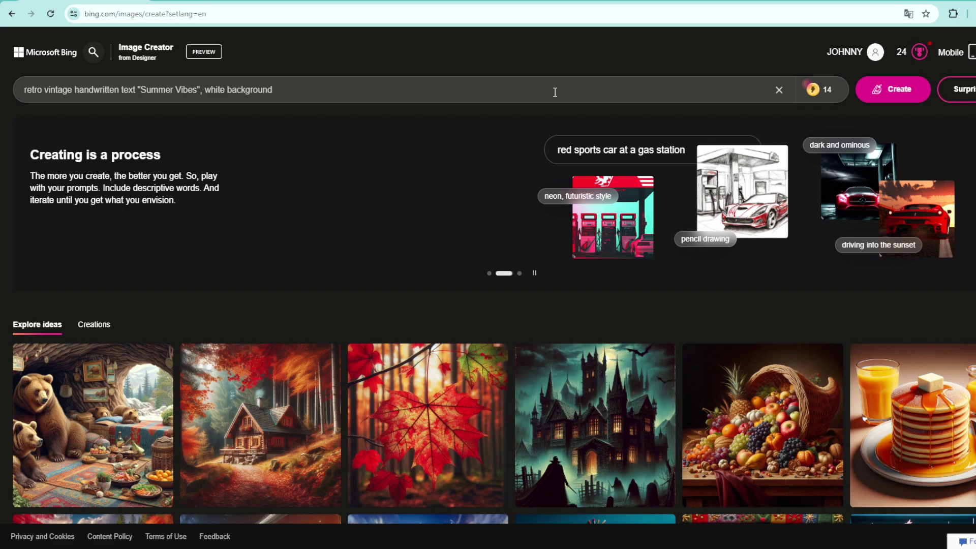
left_click(874, 98)
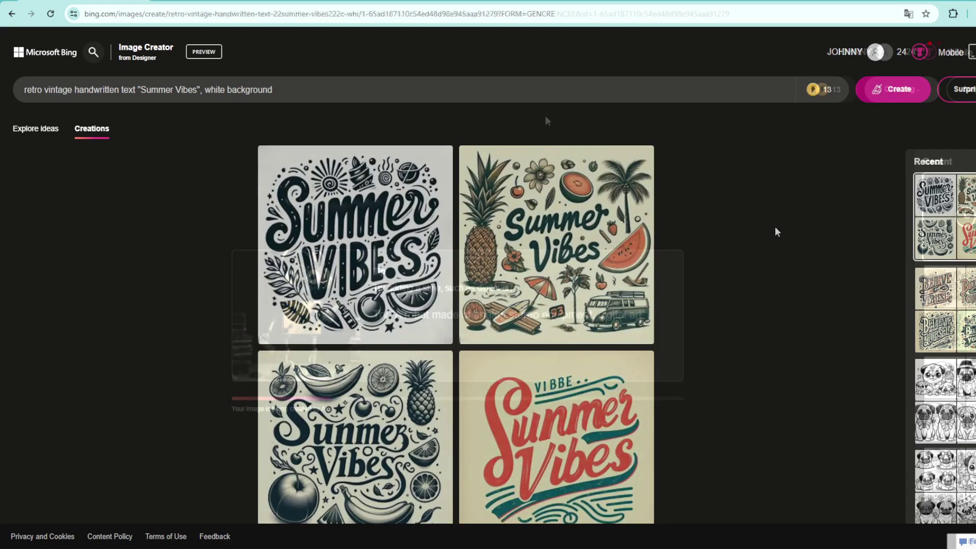
scroll(775, 227, "down", 1)
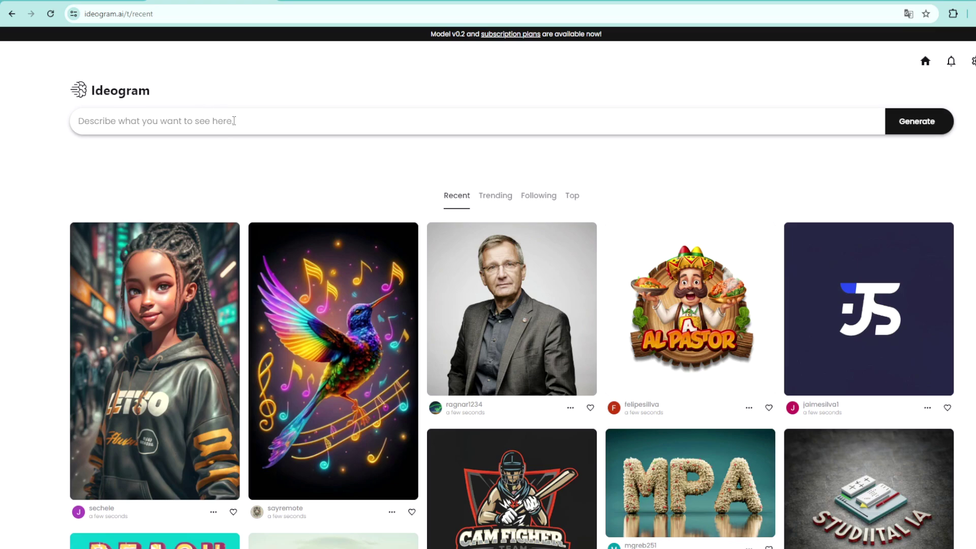
- Copy the full "Summer Vibes" prompt from Bing Image Creator into Ideogram's prompt field
left_click(87, 3)
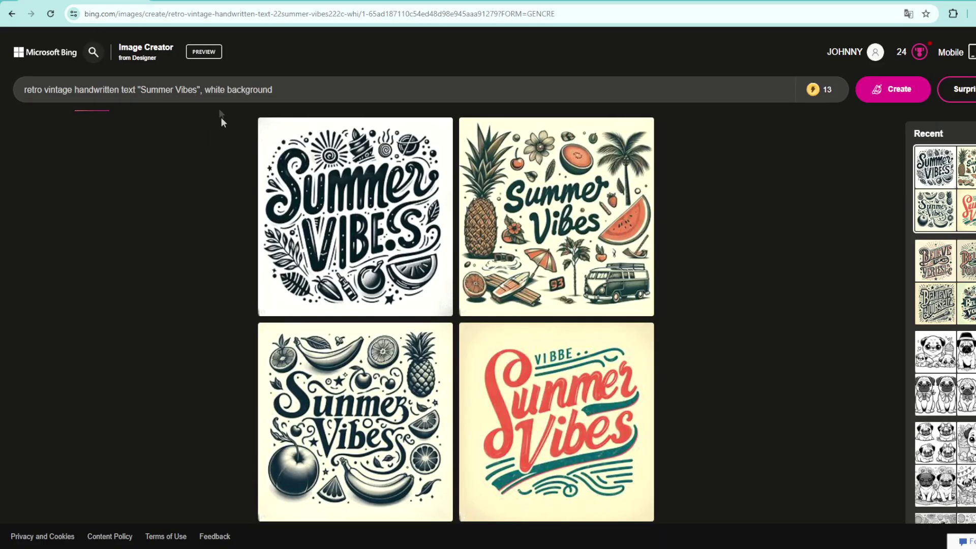
triple_click(298, 93)
key("ctrl+c")
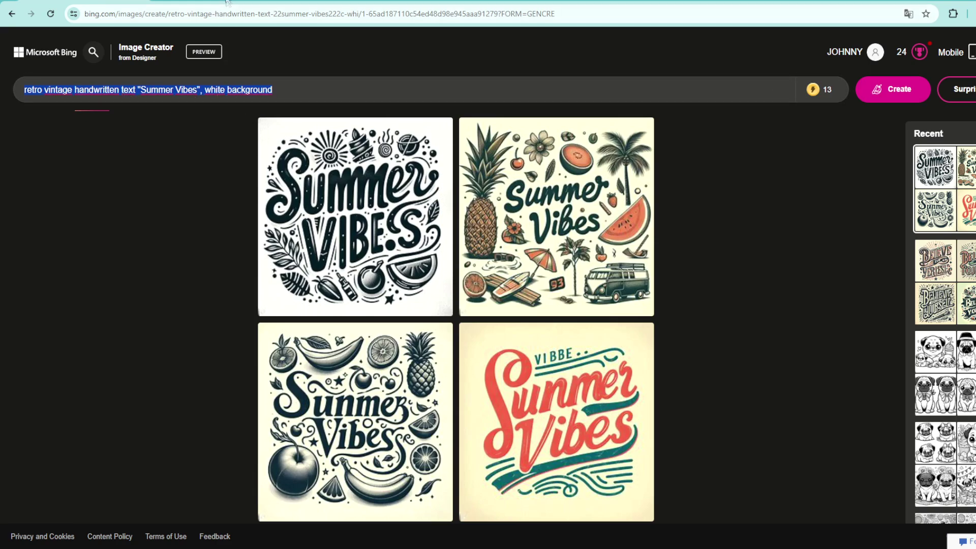
key("ctrl+Tab")
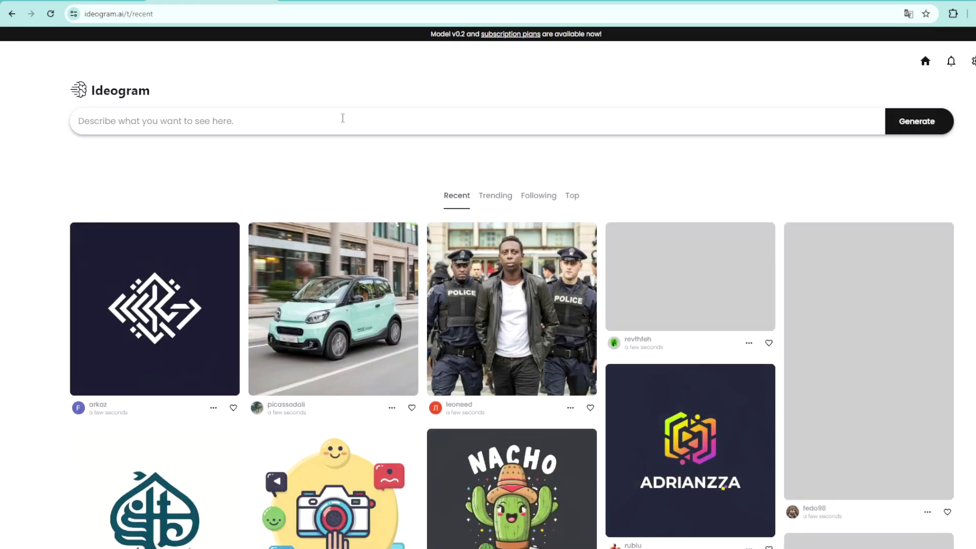
left_click(342, 118)
key("ctrl+v")
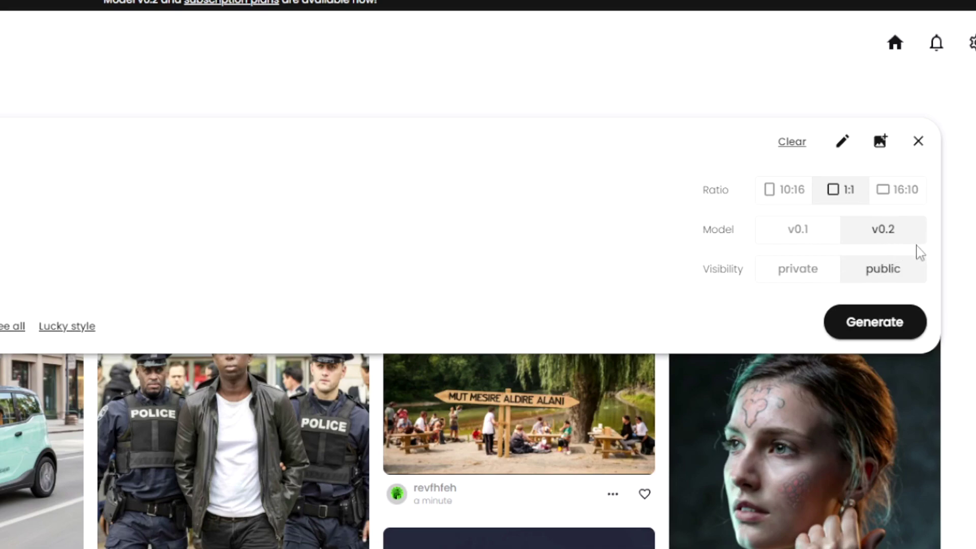
- Add the typography style to the Ideogram prompt and generate the images
left_click(801, 275)
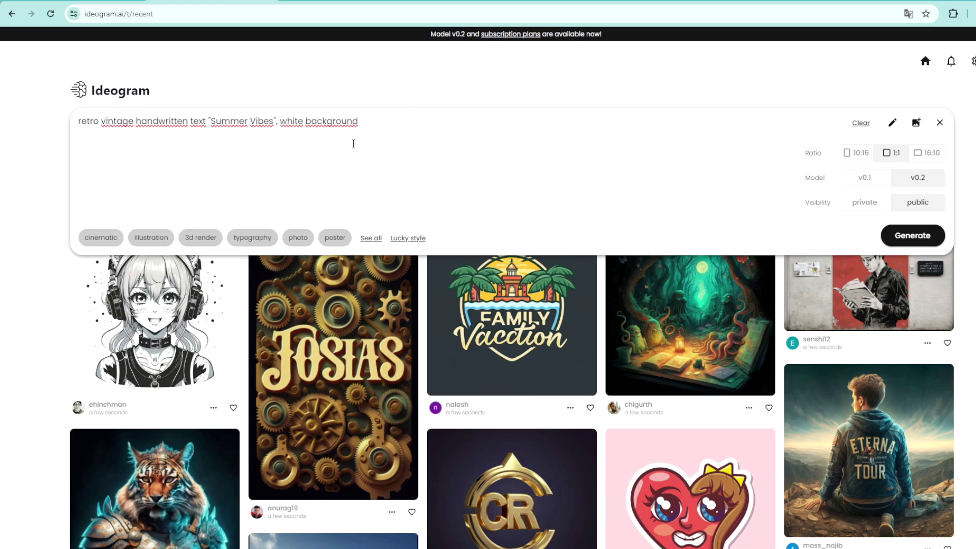
left_click(252, 238)
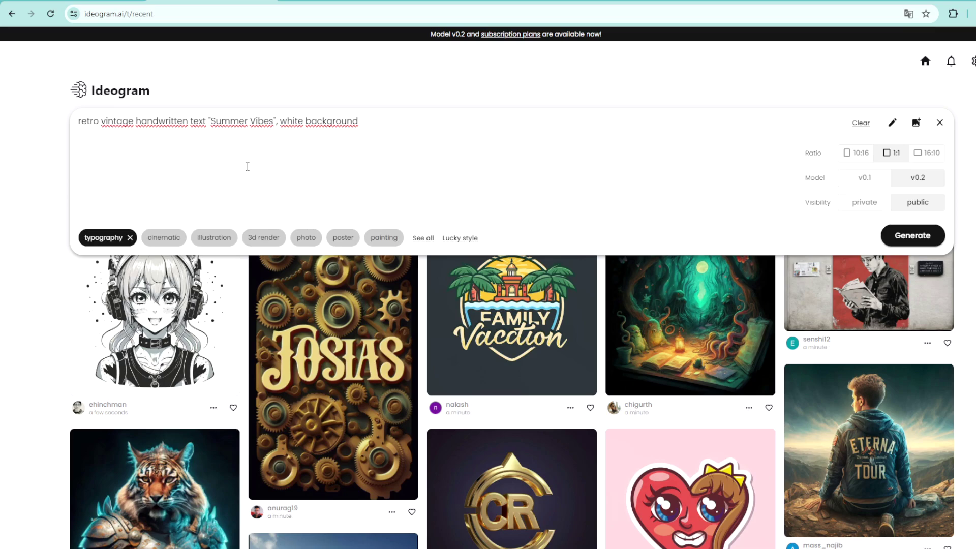
left_click(903, 242)
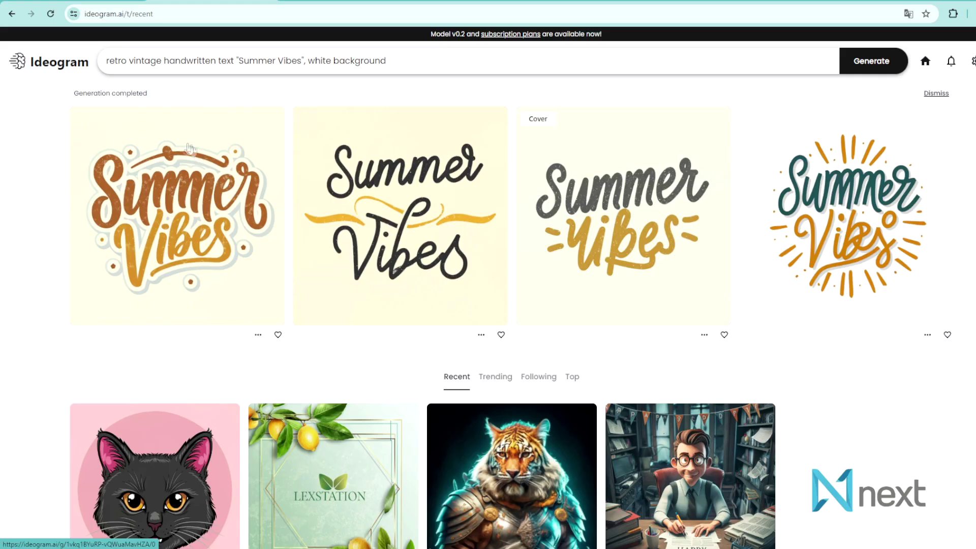
- Switch to TensorArt and open its image creation workspace from the home page
left_click(102, 3)
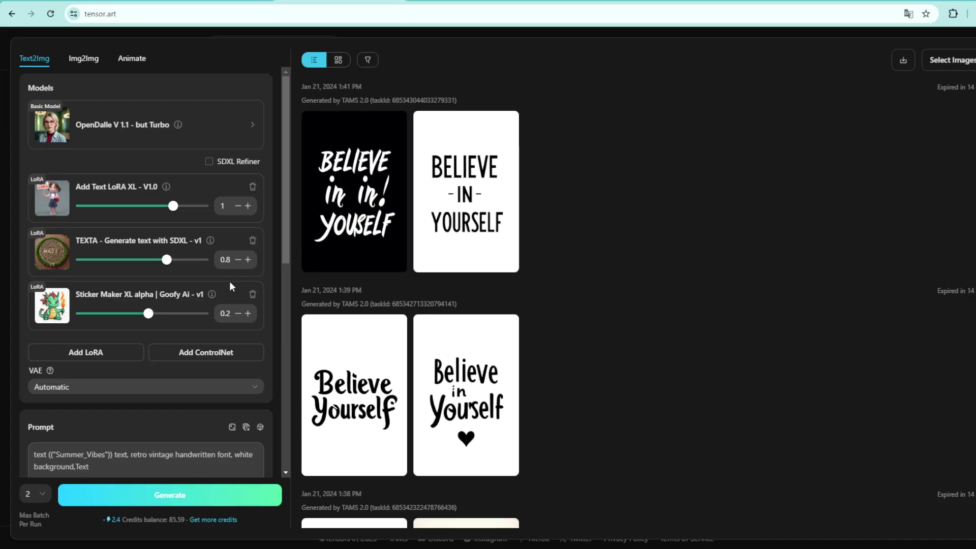
key("Escape")
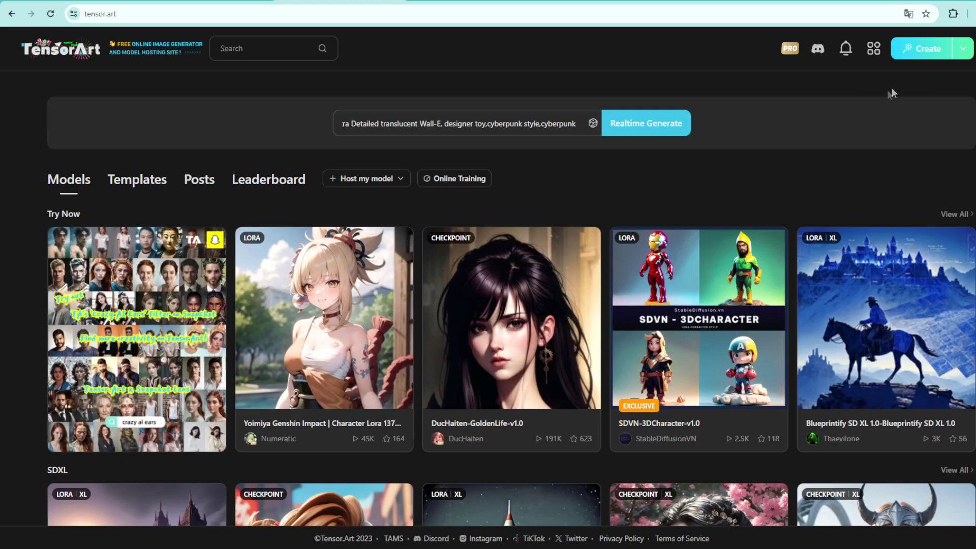
left_click(921, 48)
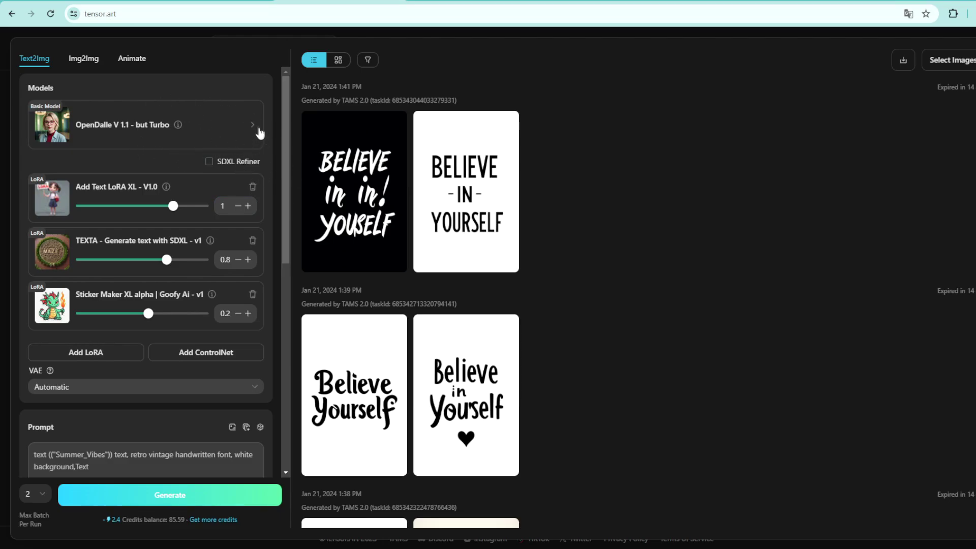
- Search the base models for "dalle" and close the model picker without changing the selected model
left_click(238, 128)
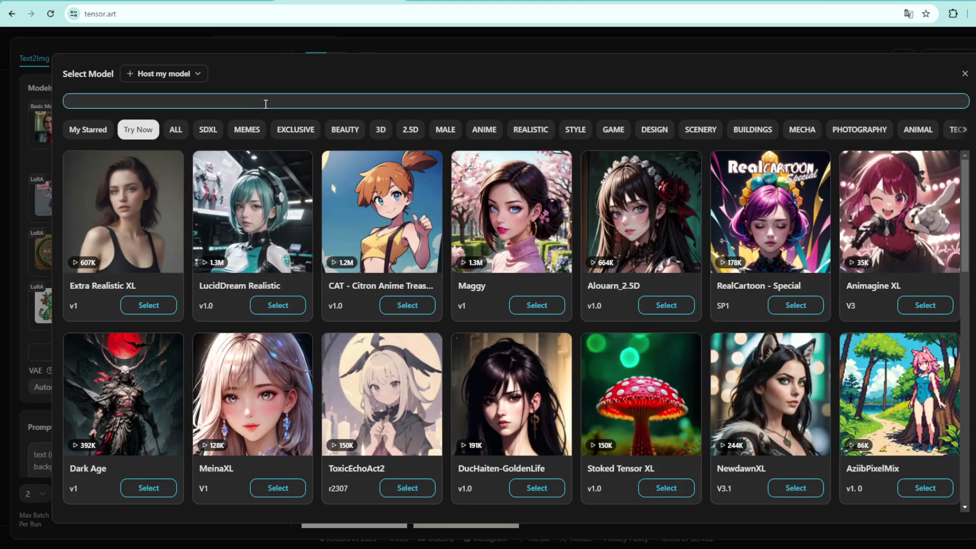
left_click(265, 104)
type("dalle")
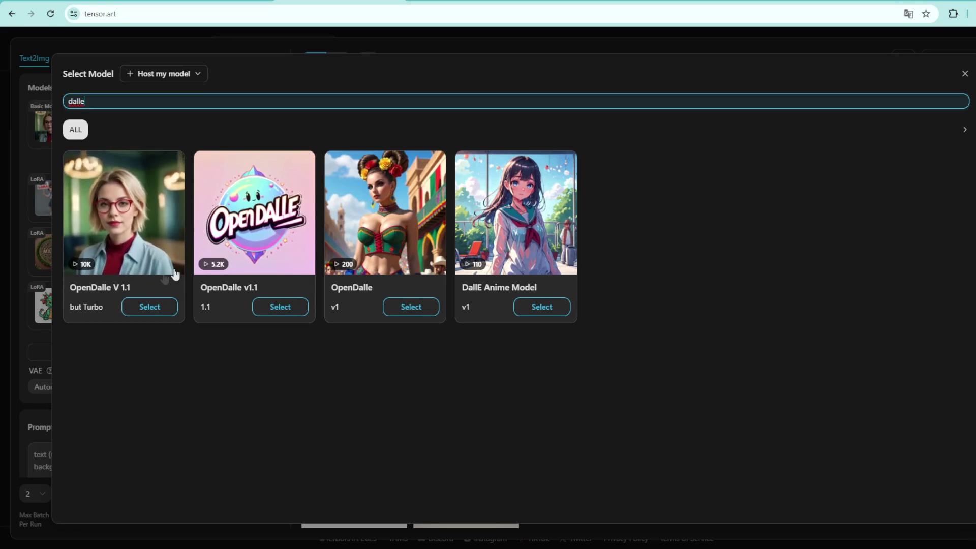
left_click(964, 74)
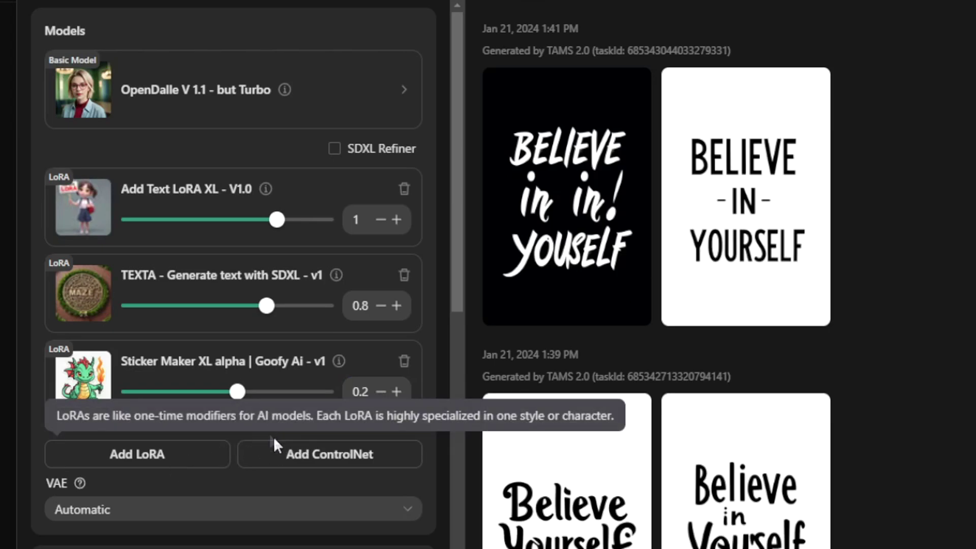
- Review the workspace prompt against the text formatting instructions on the Add Text LoRA XL model page
scroll(407, 305, "down", 5)
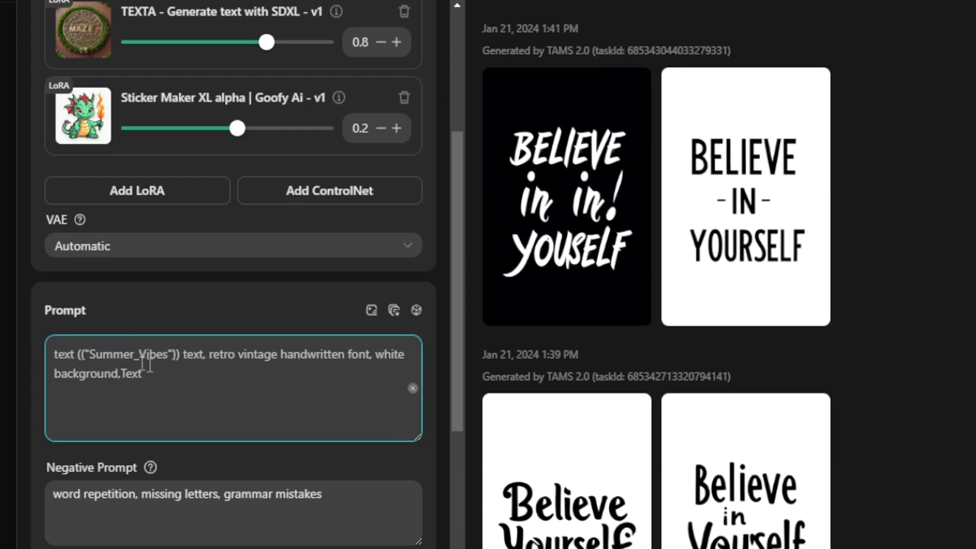
scroll(223, 368, "up", 5)
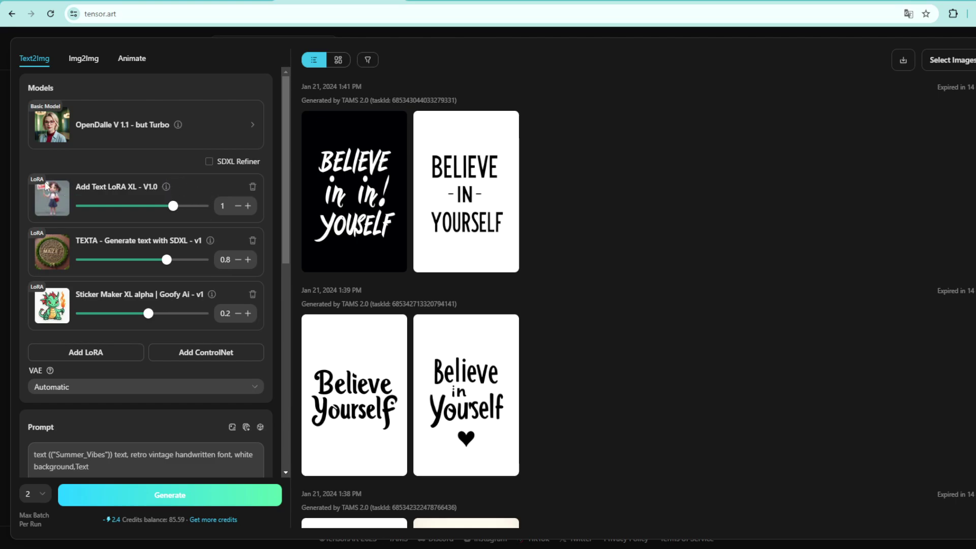
left_click(50, 196)
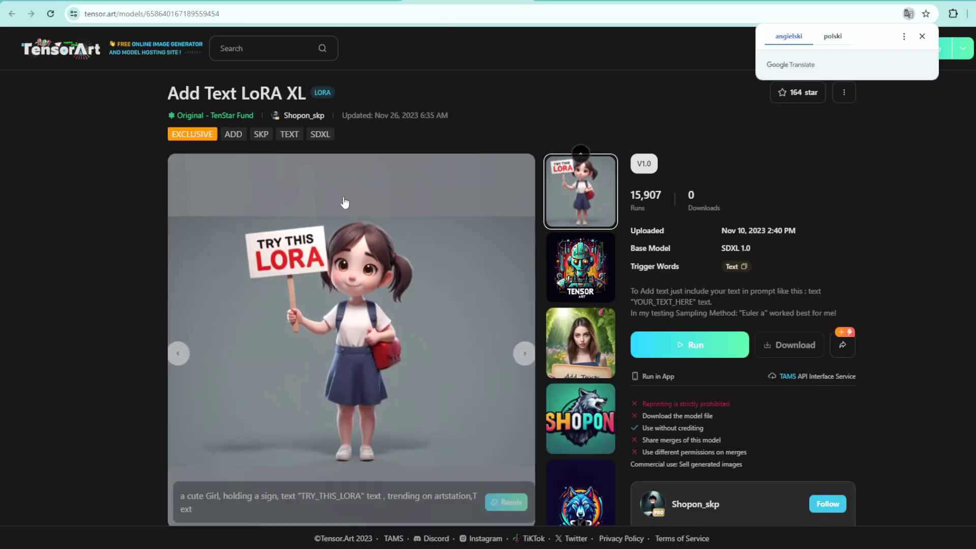
scroll(159, 257, "down", 6)
scroll(165, 306, "up", 2)
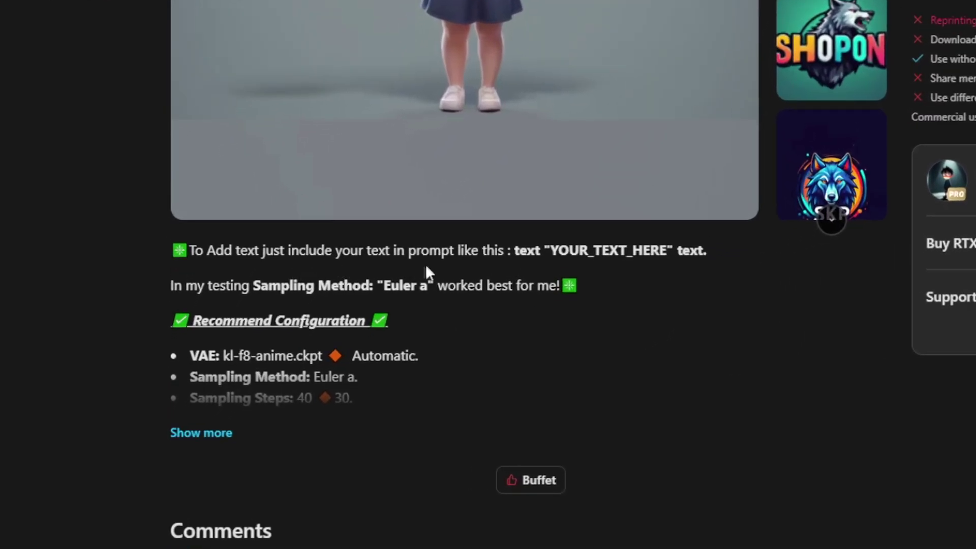
left_click_drag(514, 250, 703, 250)
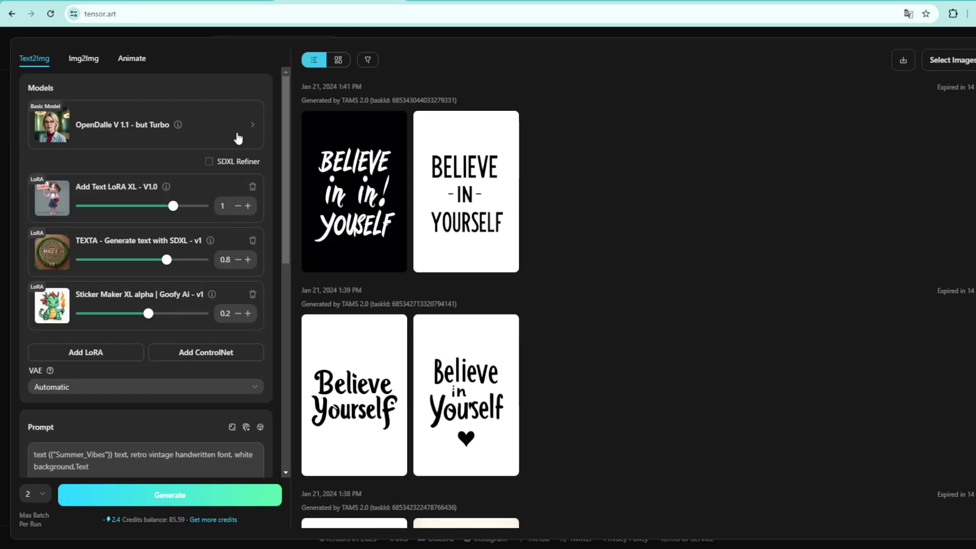
scroll(118, 325, "down", 1)
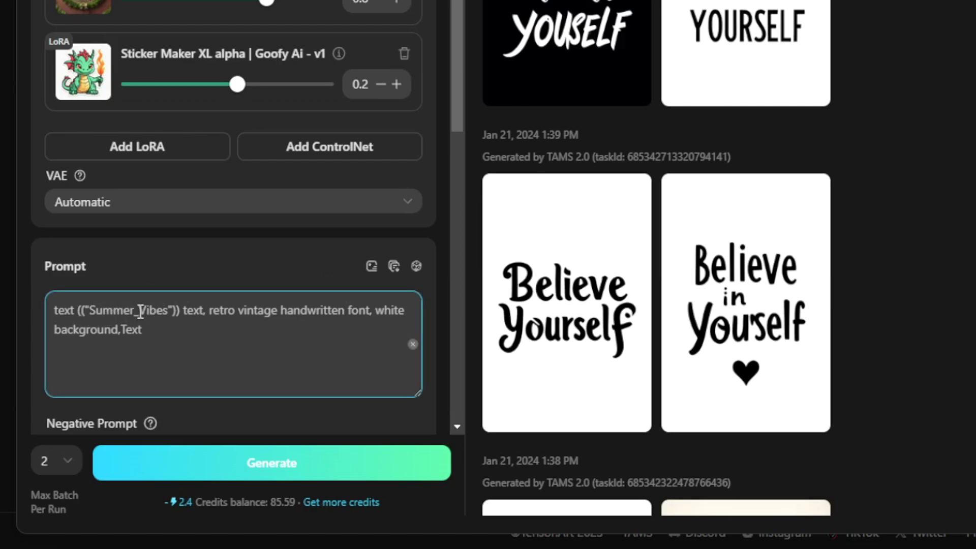
- Swap the underscore in the prompt's "Summer_Vibes" for a space and put the underscore back
left_click_drag(133, 311, 140, 314)
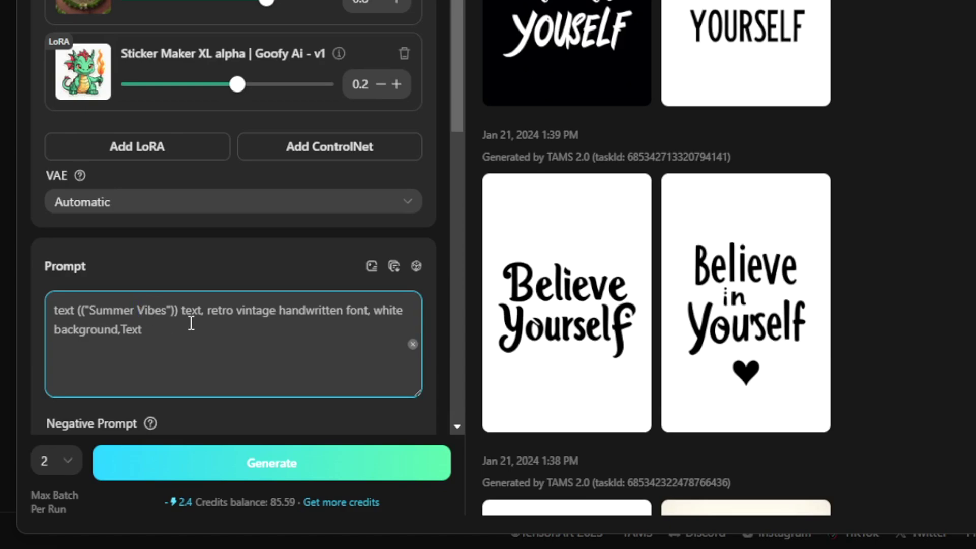
key("BackSpace")
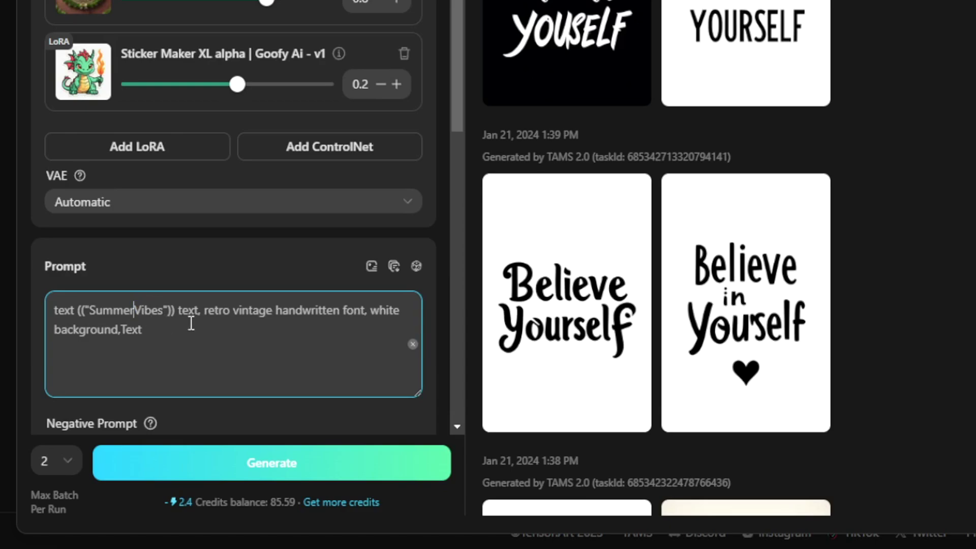
type("_")
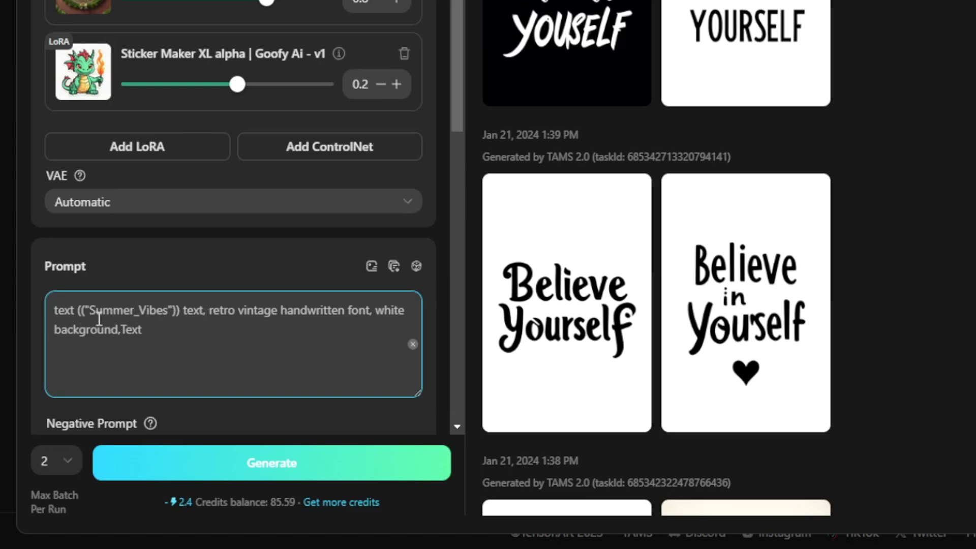
left_click(41, 320)
left_click_drag(157, 338, 116, 338)
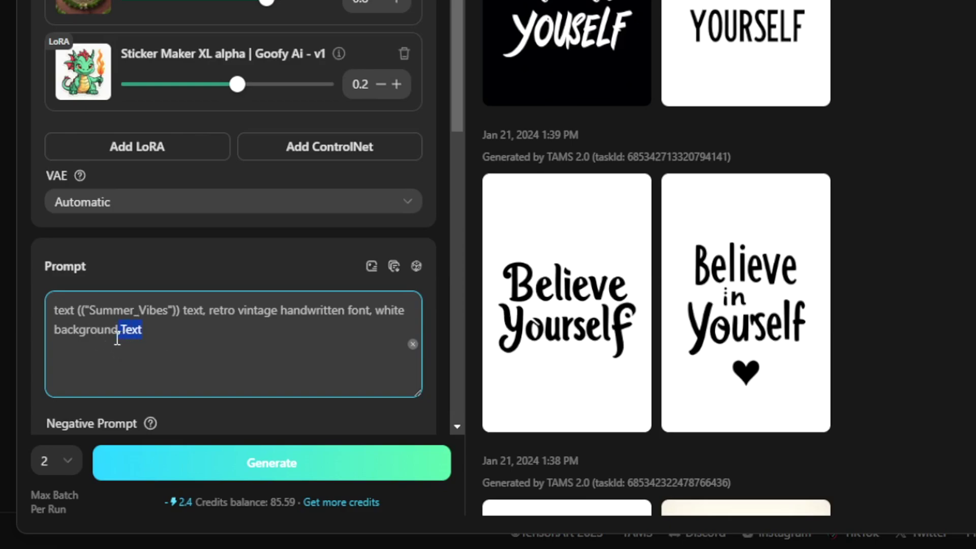
left_click(178, 349)
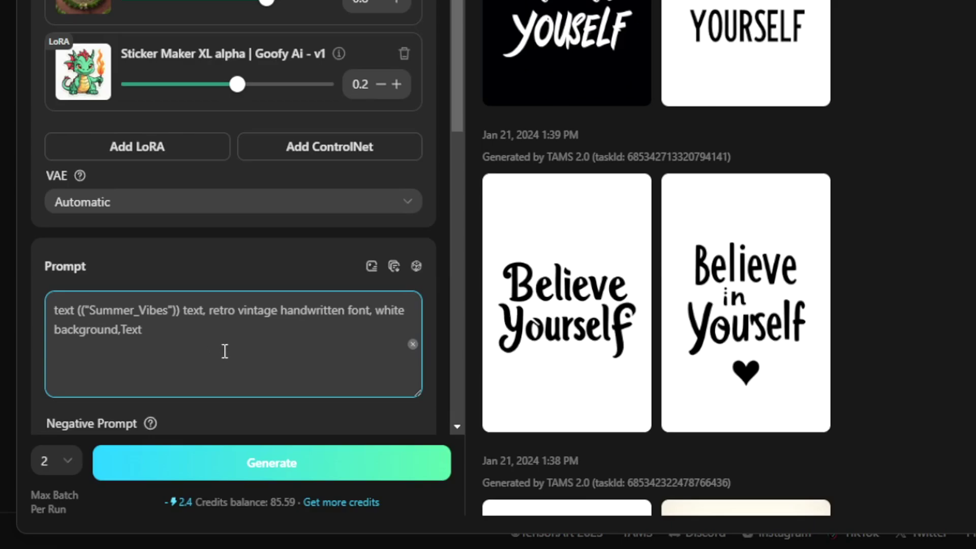
- Review the LoRA models together with the prompt and the negative prompt
scroll(198, 117, "up", 2)
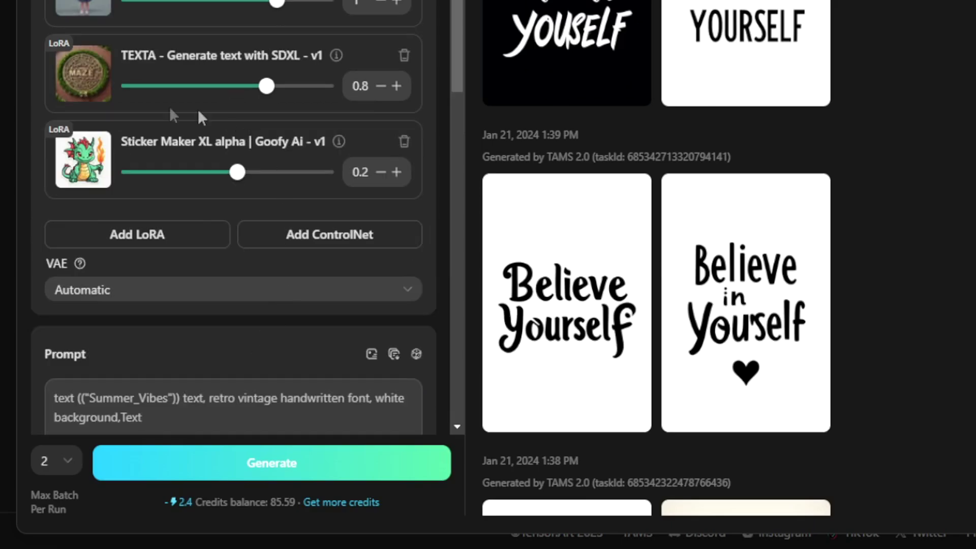
scroll(185, 322, "down", 3)
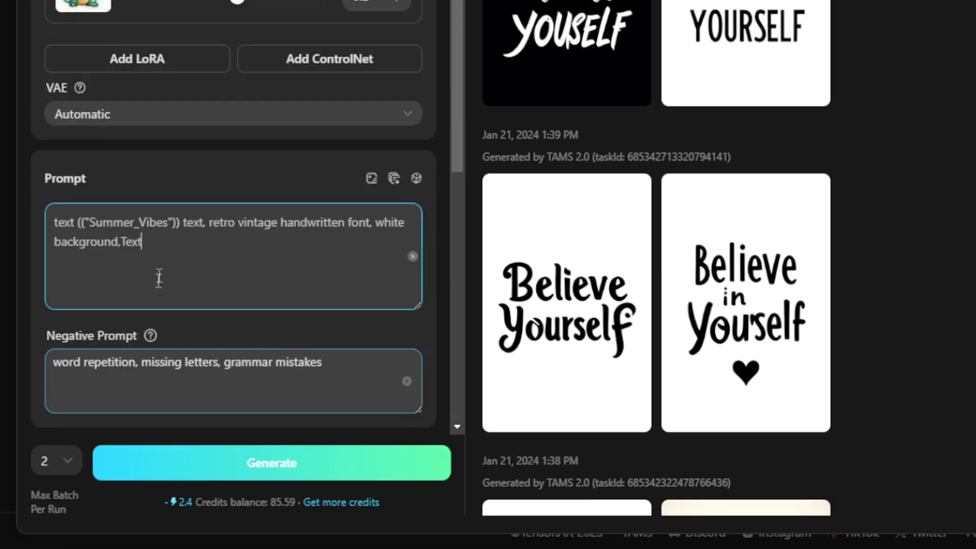
scroll(220, 353, "up", 1)
scroll(252, 323, "down", 4)
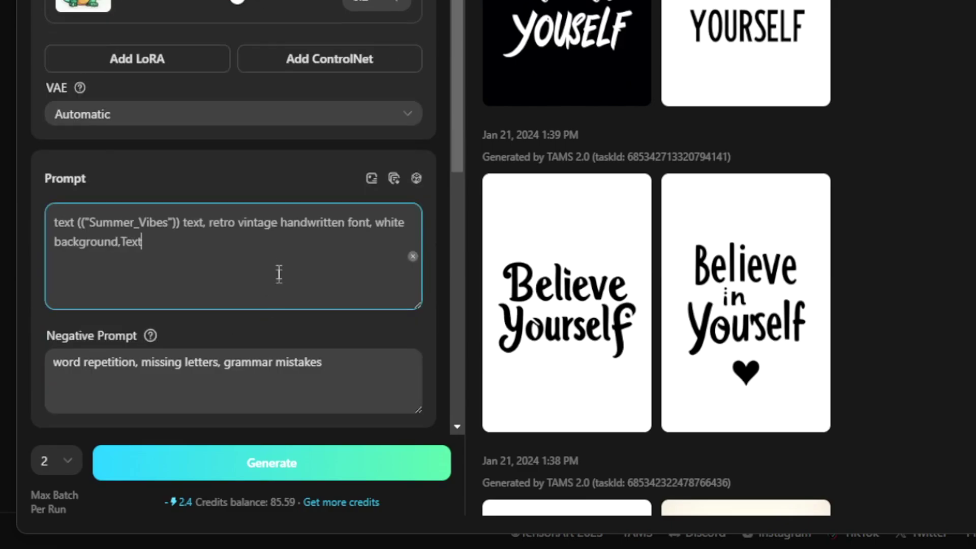
left_click(164, 283)
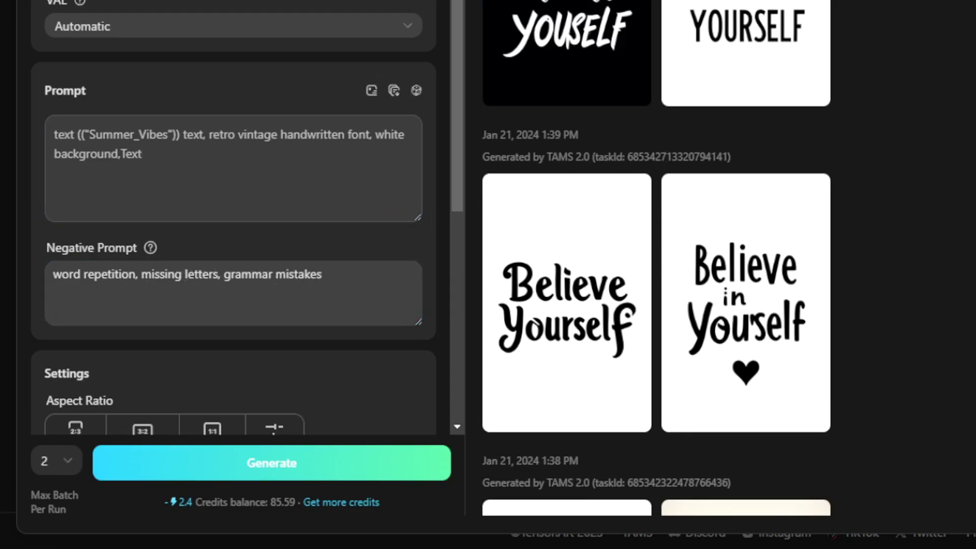
- Examine the aspect ratio, sampling method, sampling steps and CFG scale settings, and check the batch size options per run
scroll(333, 185, "down", 5)
scroll(242, 153, "down", 2)
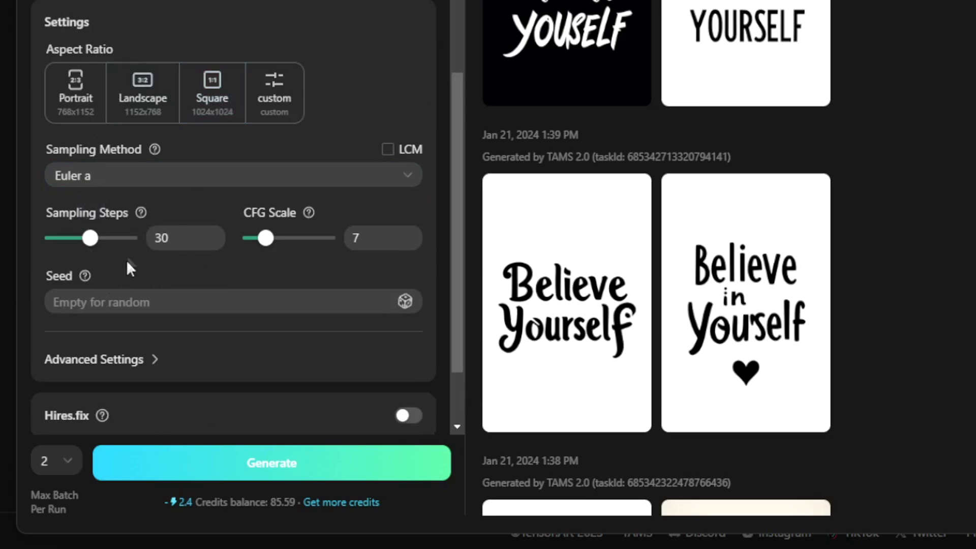
left_click(183, 239)
scroll(284, 310, "up", 2)
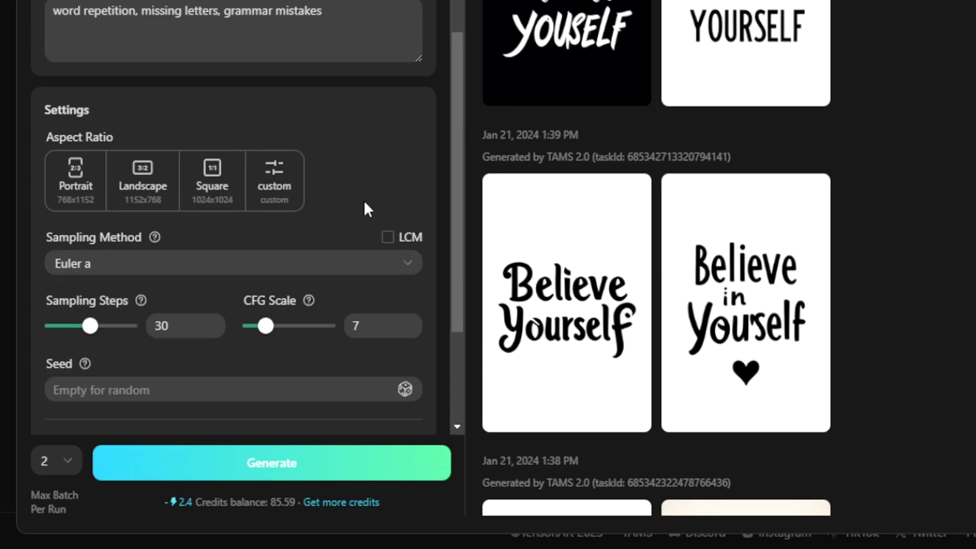
scroll(330, 260, "down", 2)
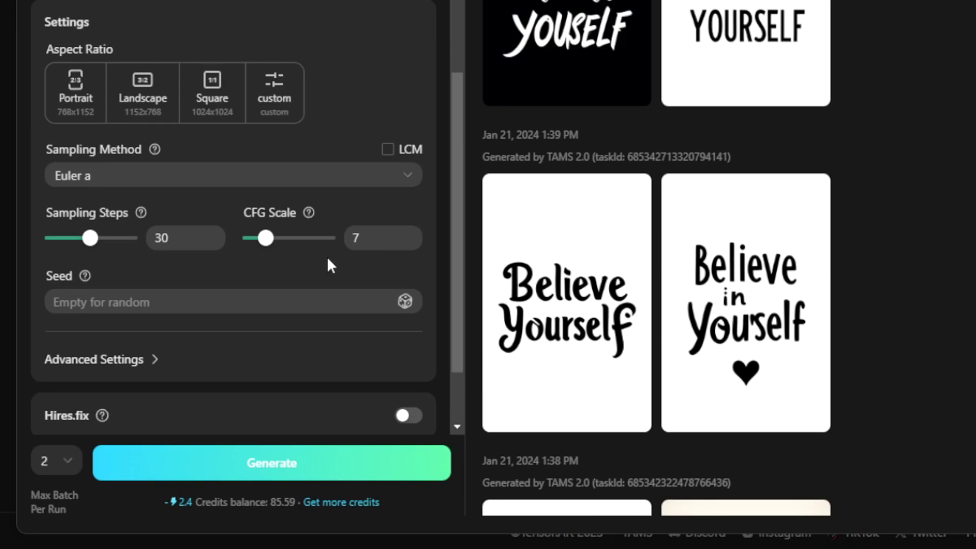
left_click_drag(265, 238, 307, 244)
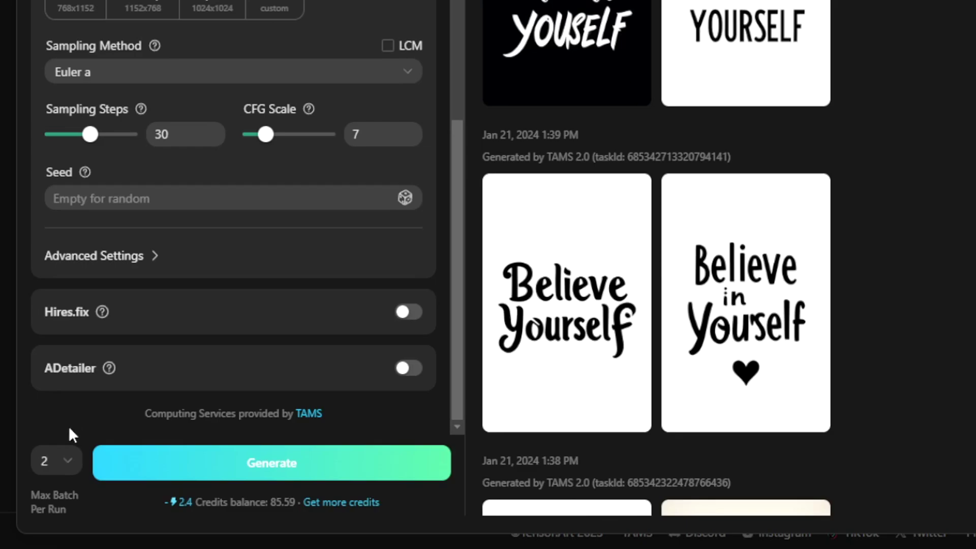
left_click(53, 460)
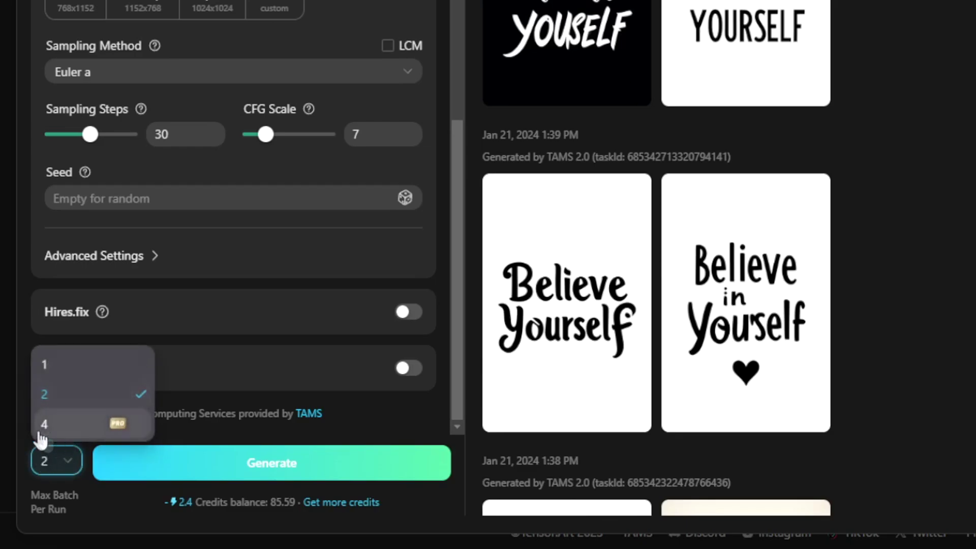
left_click(49, 463)
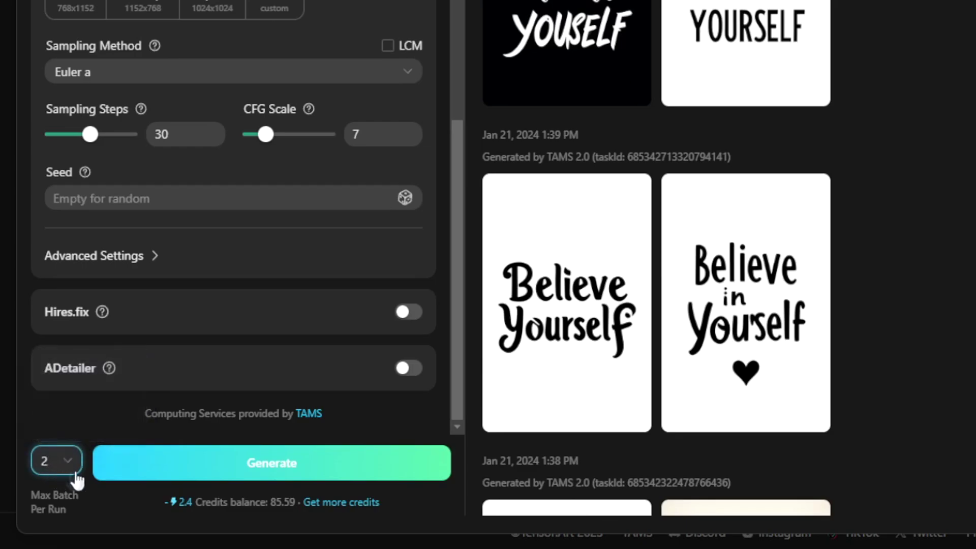
left_click(61, 418)
- Compare the base model, LoRA weights and sticker prompt with the generated Summer Vibes images
scroll(284, 333, "up", 10)
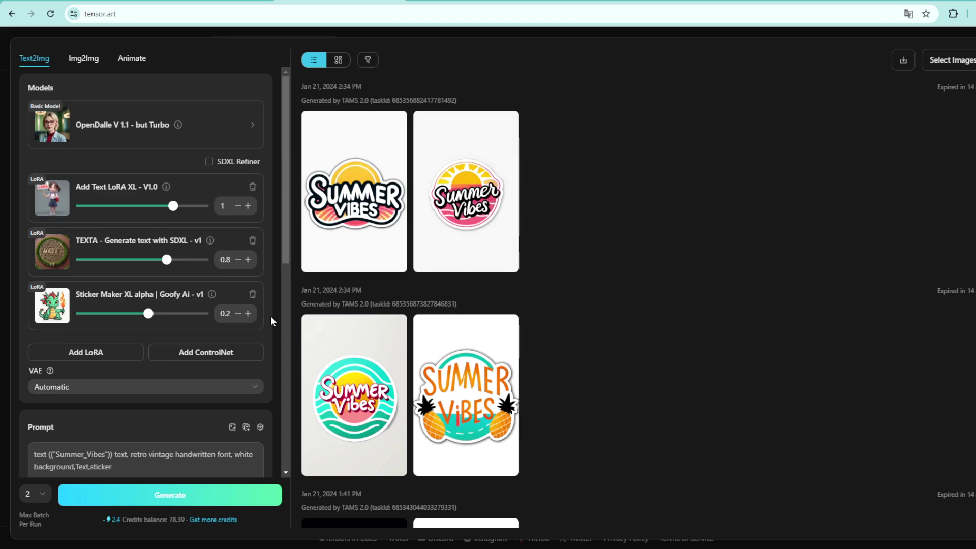
scroll(164, 403, "down", 1)
left_click(163, 403)
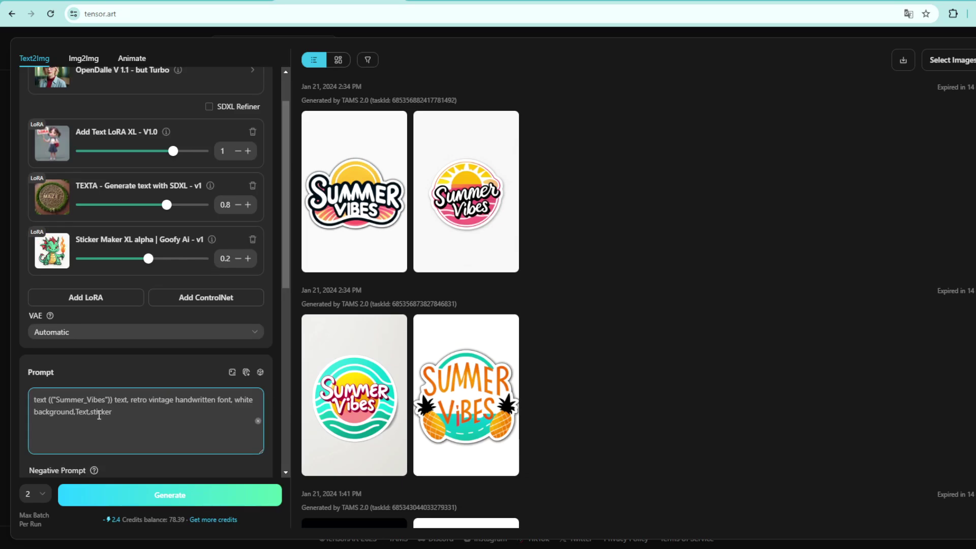
scroll(150, 418, "up", 1)
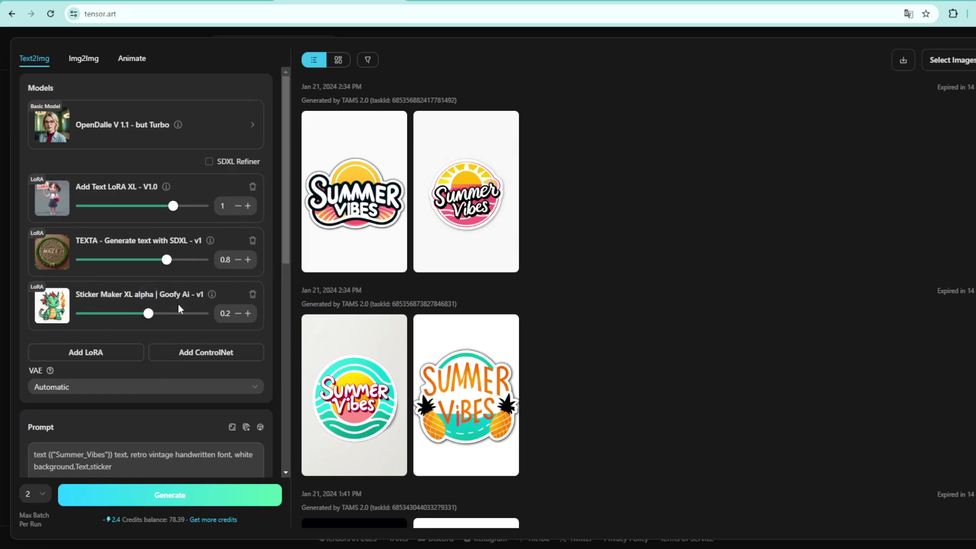
scroll(170, 351, "down", 1)
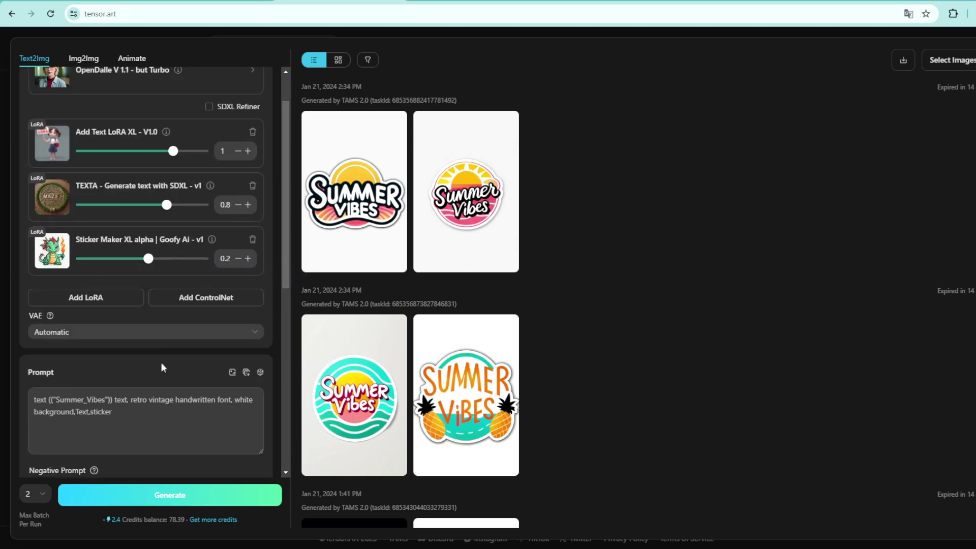
scroll(137, 425, "up", 1)
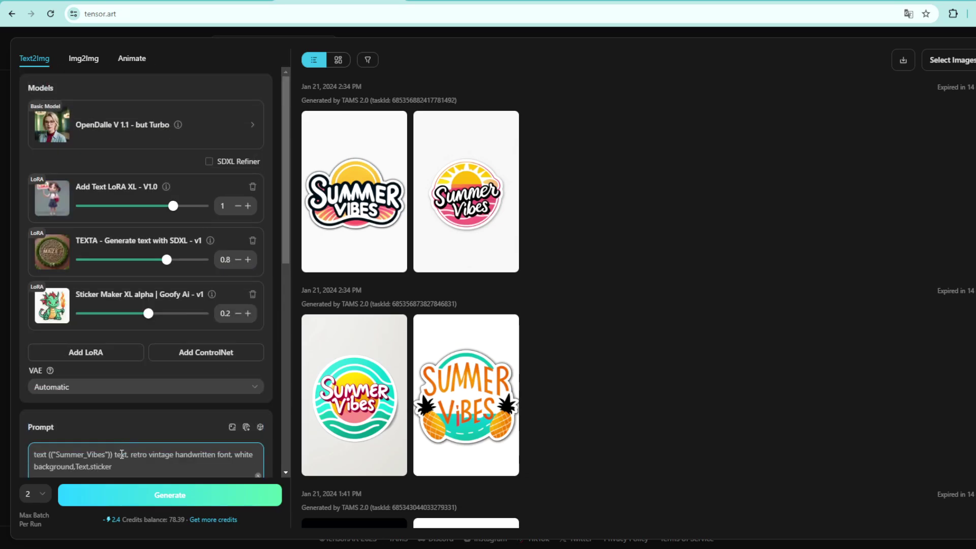
scroll(125, 447, "down", 1)
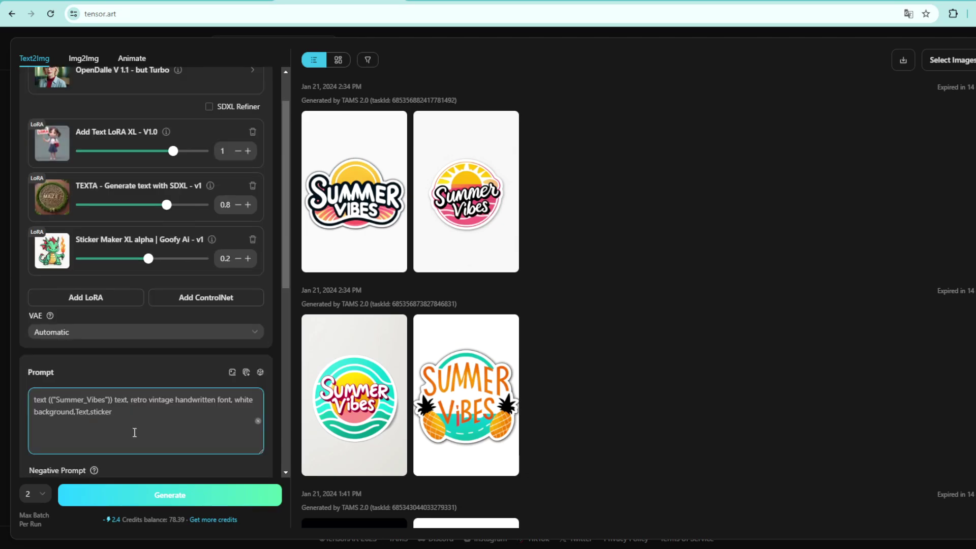
scroll(134, 433, "up", 1)
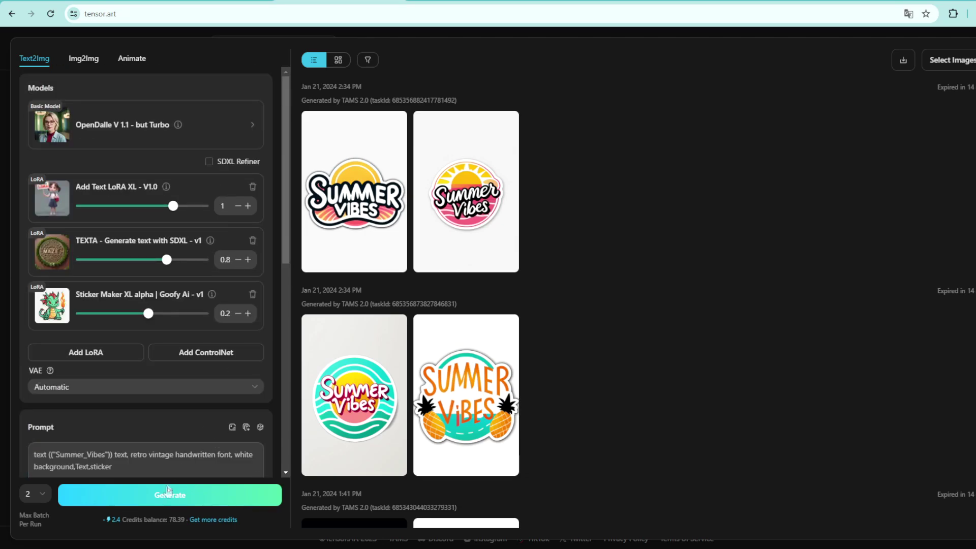
mouse_move(382, 263)
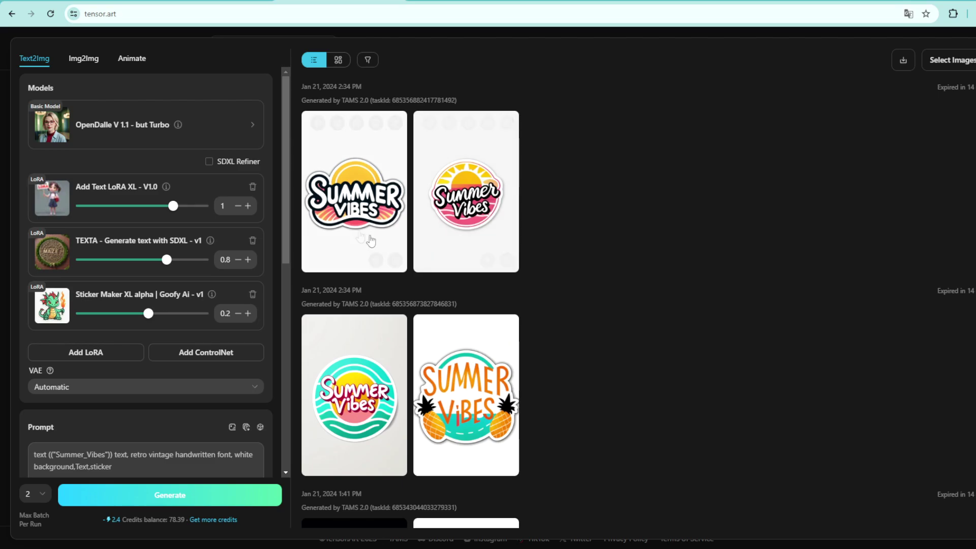
mouse_move(331, 213)
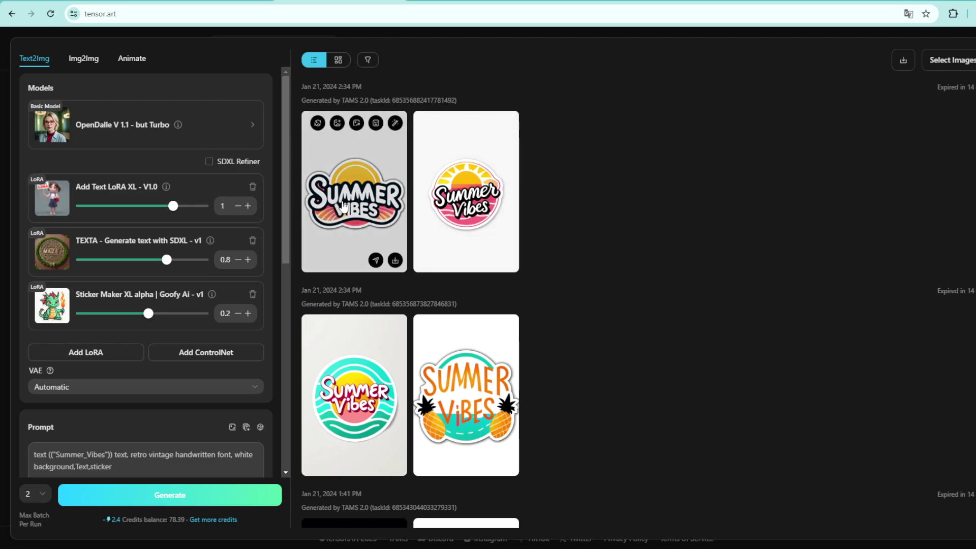